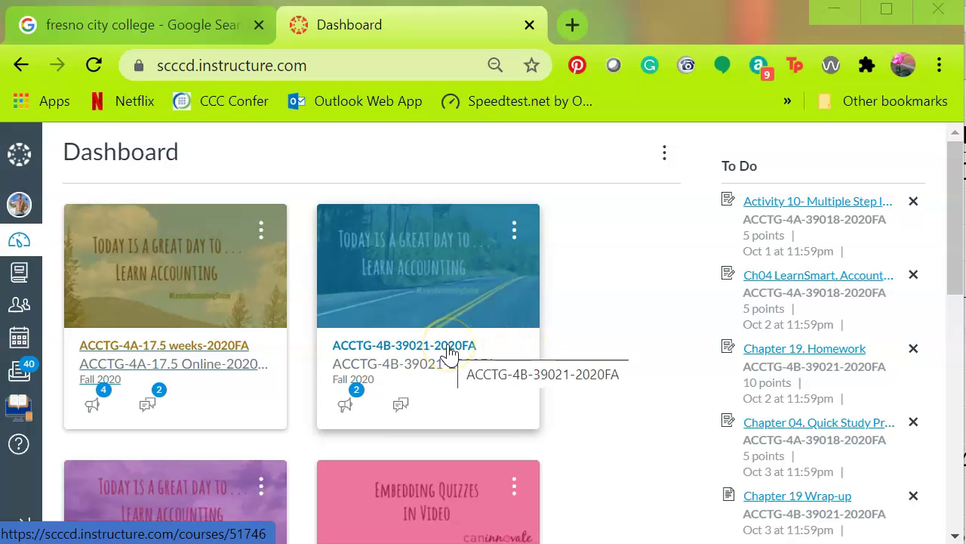
Step: Open the ACCTG-4B-39021-2020FA course card from the Dashboard to reach its People roster
click(450, 353)
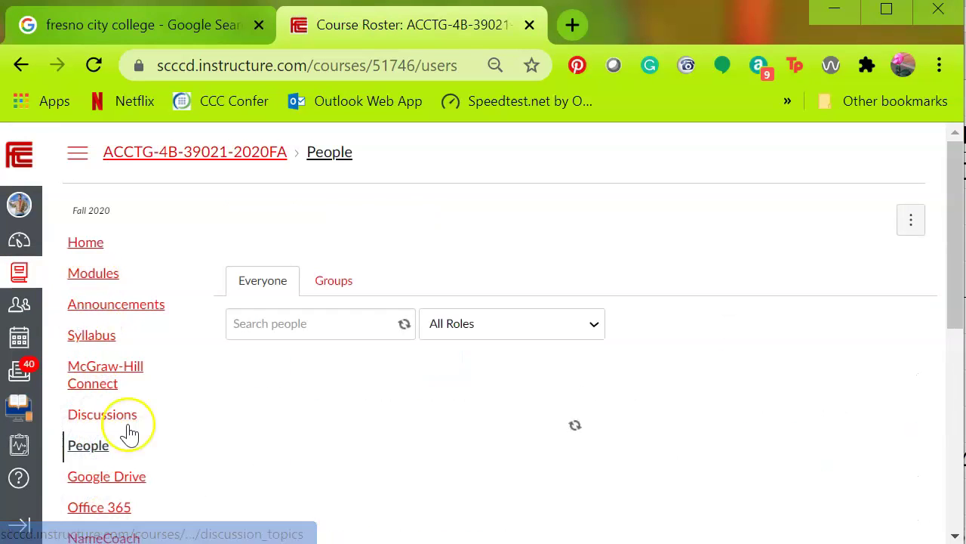
Step: Show the Groups tab and browse Ethics Group 0, Ethics Teams 1–10 and Teams 0–6
click(338, 287)
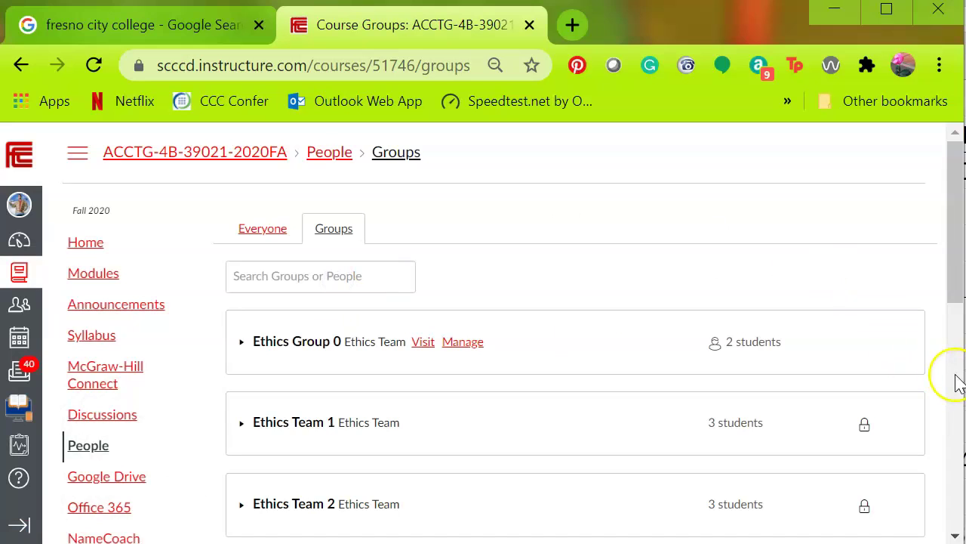
scroll(961, 387, down, 5)
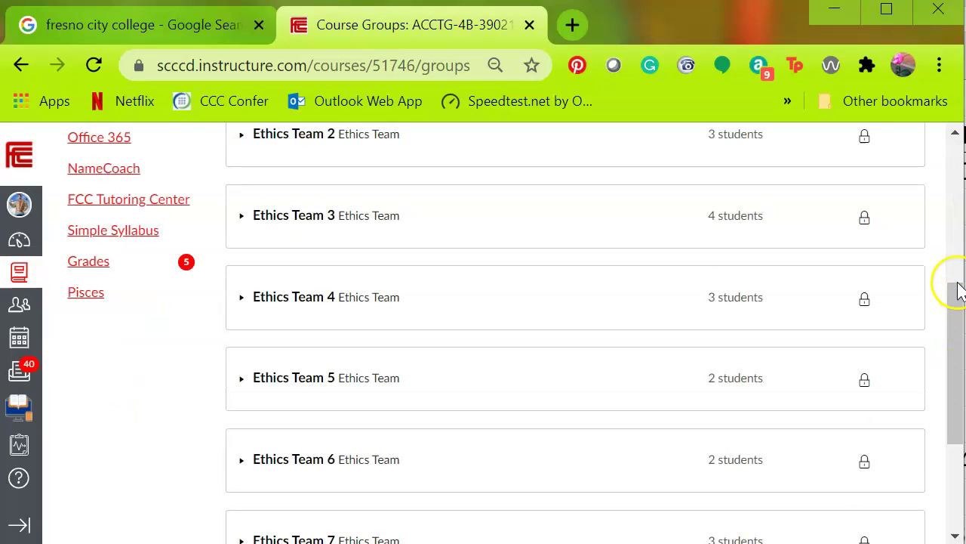
scroll(958, 253, up, 5)
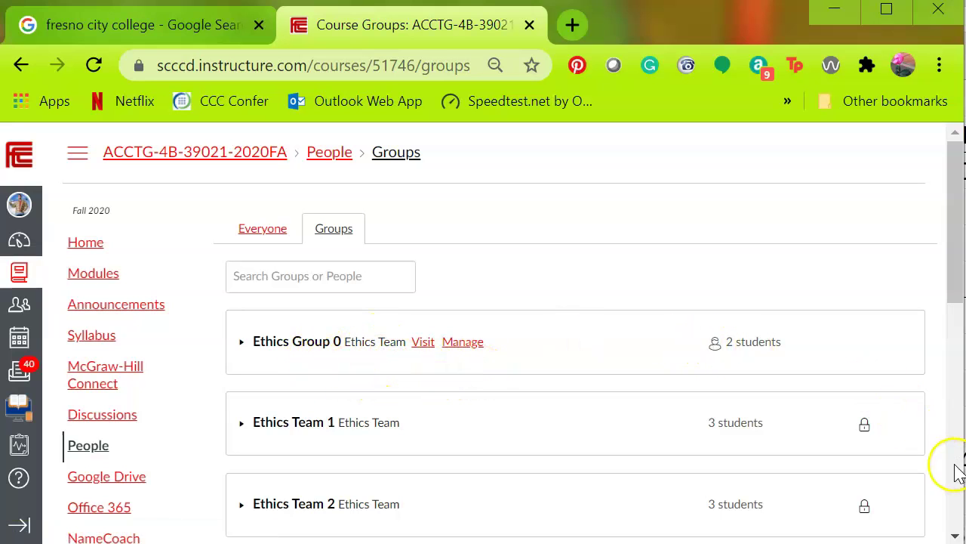
scroll(961, 476, down, 6)
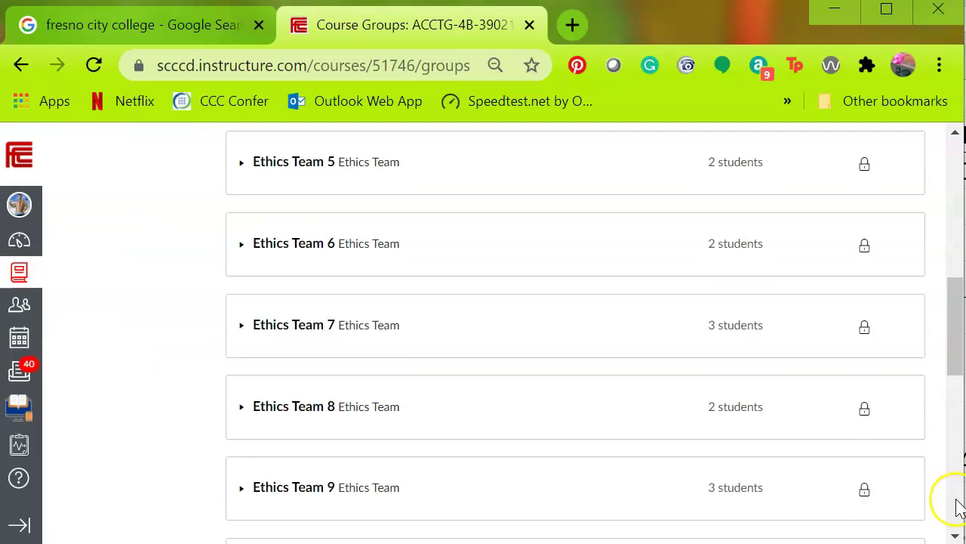
scroll(957, 512, down, 8)
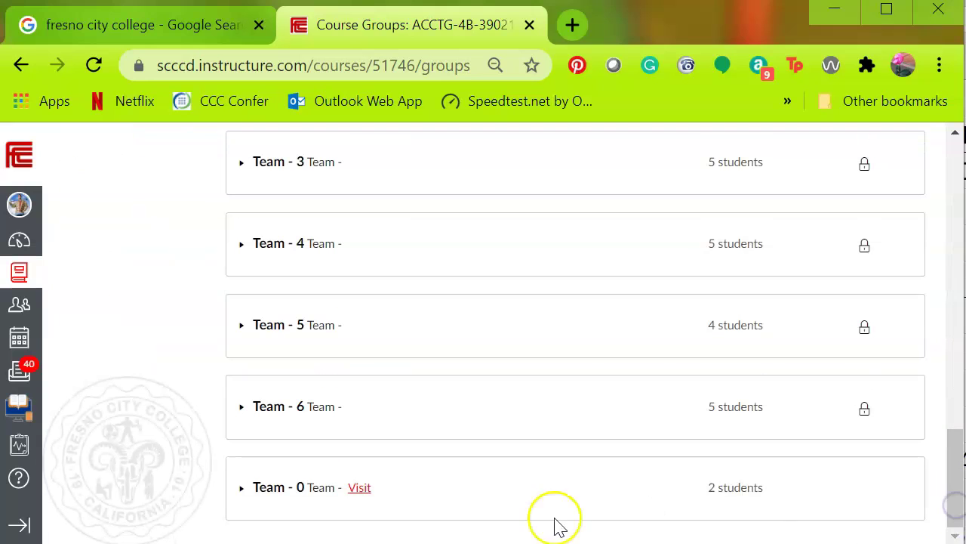
click(952, 163)
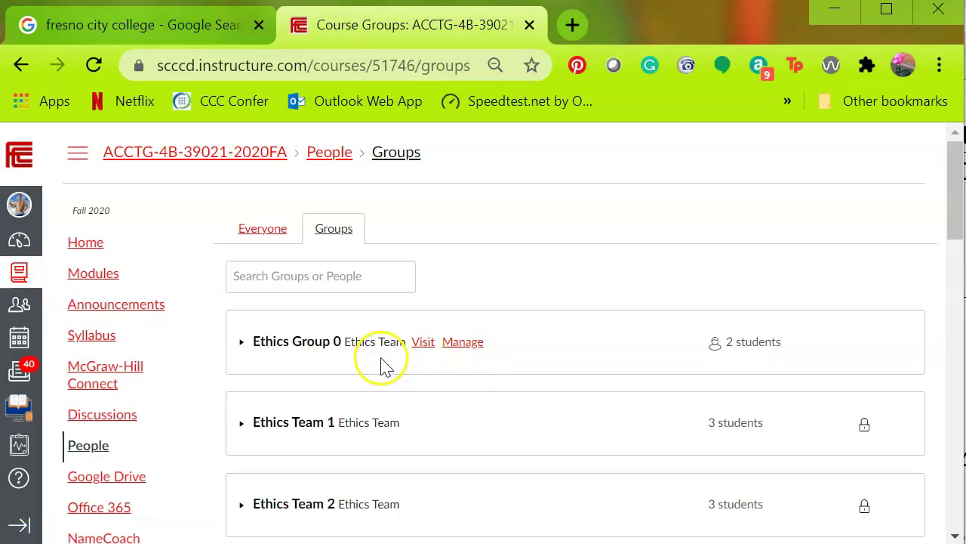
click(438, 369)
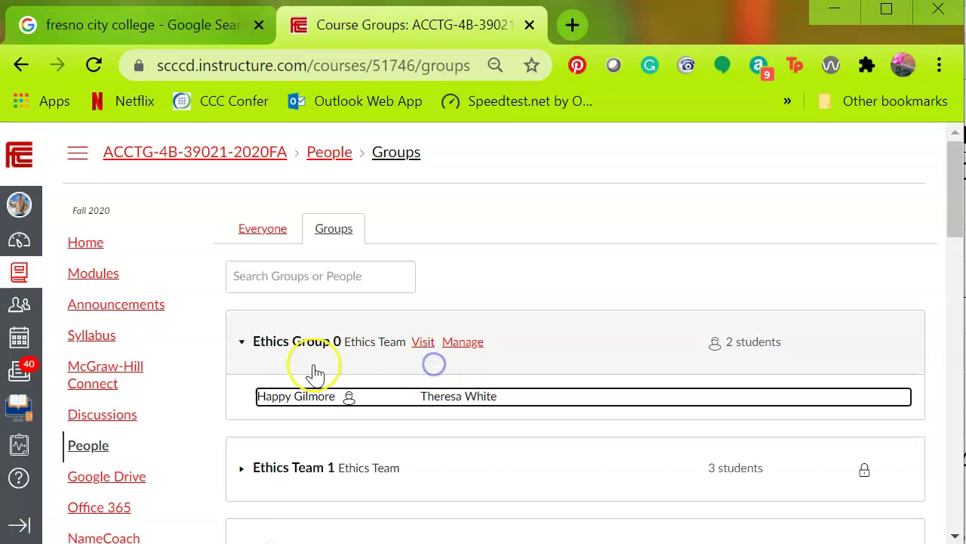
click(241, 344)
click(241, 344)
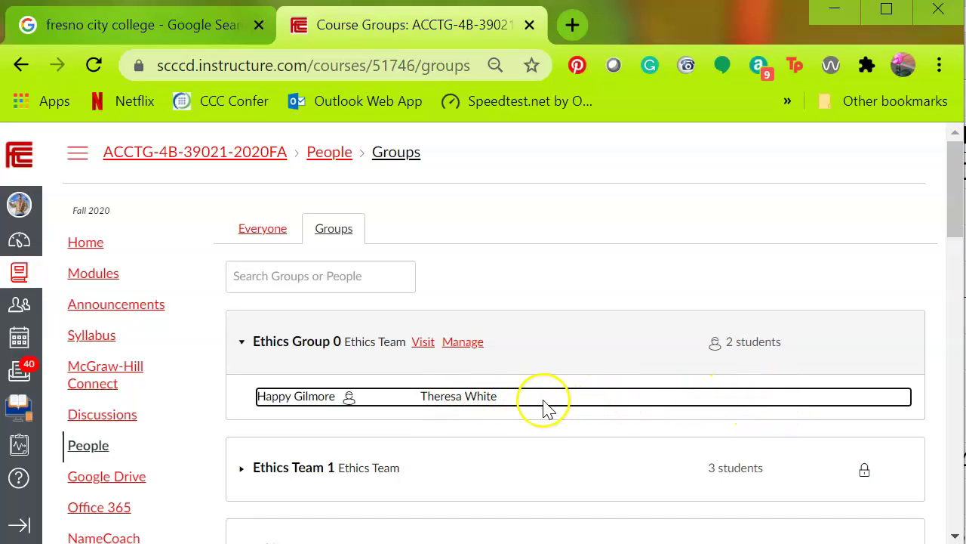
click(358, 408)
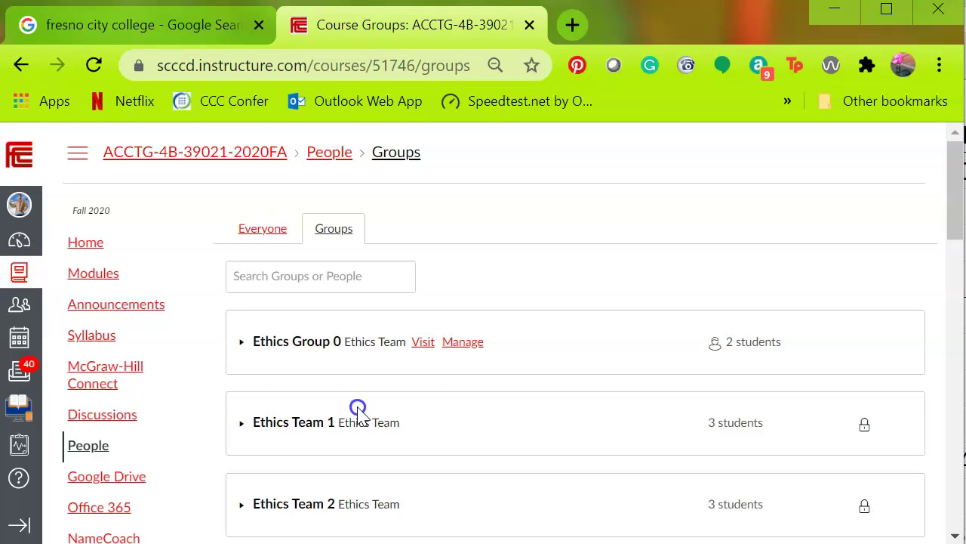
Step: Visit Ethics Group 0, view its People roster and the instructor's profile, then return to the roster
click(425, 343)
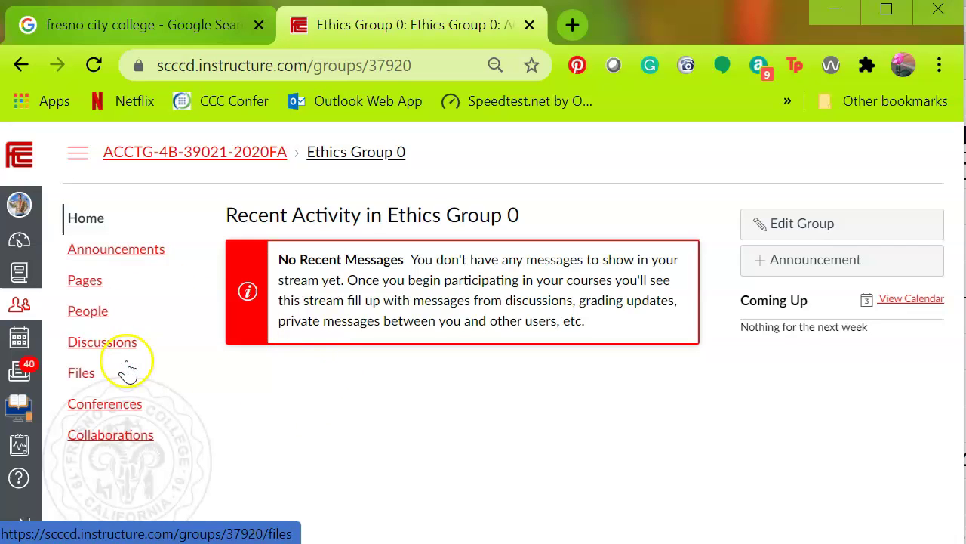
click(103, 316)
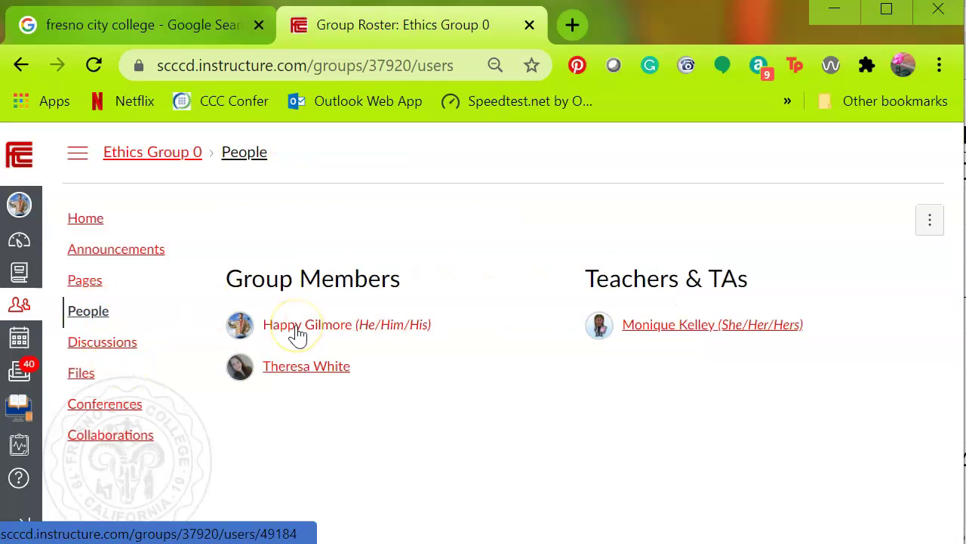
click(658, 329)
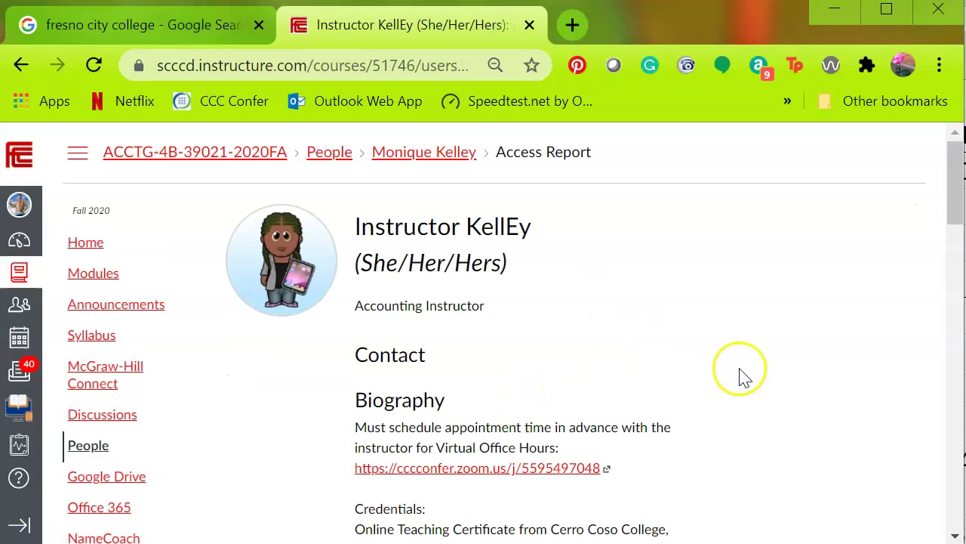
click(955, 472)
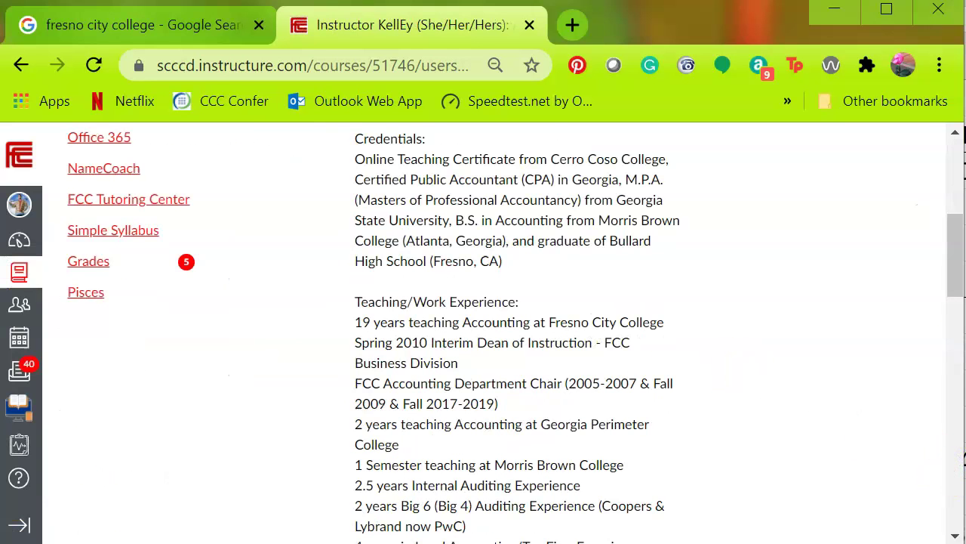
click(955, 158)
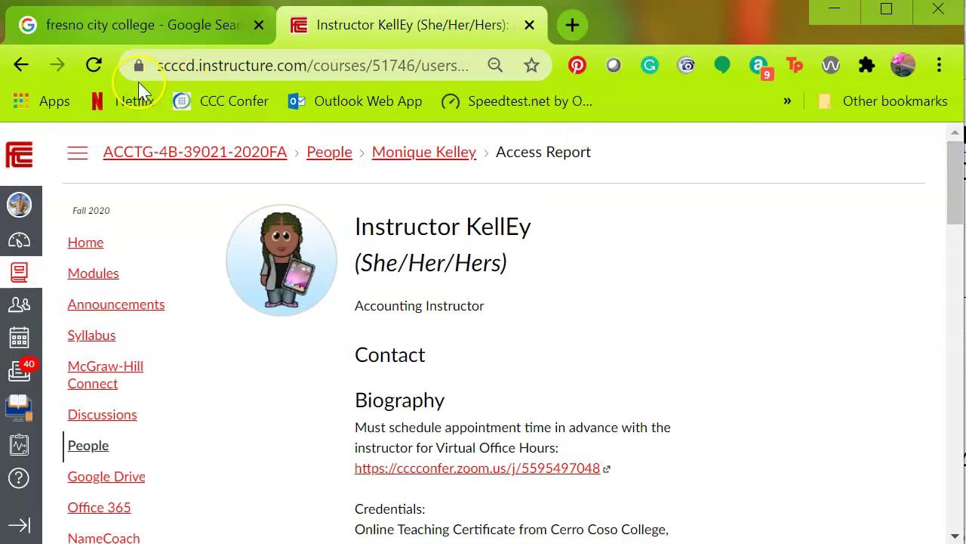
click(23, 66)
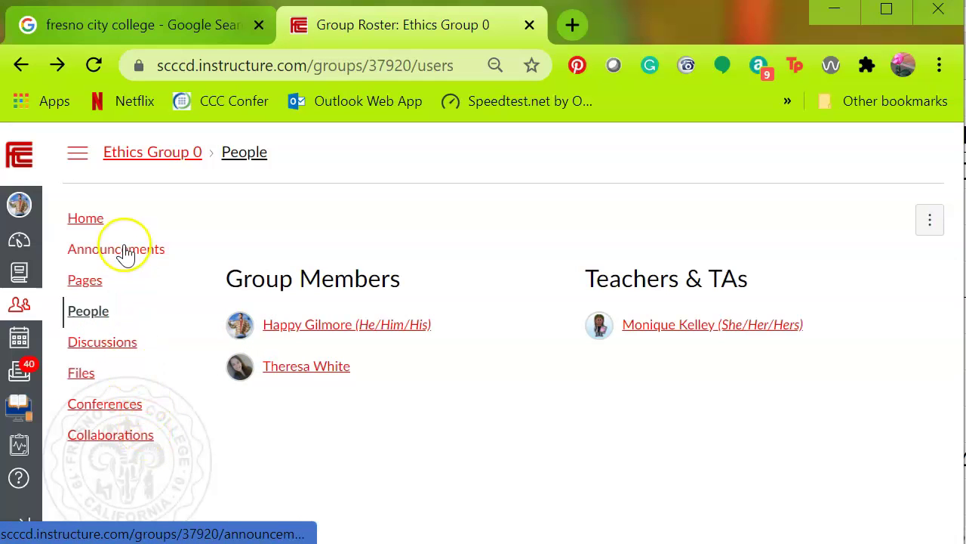
Step: Go to Ethics Group 0's Collaborations page and expand the Collaborate using dropdown
click(88, 221)
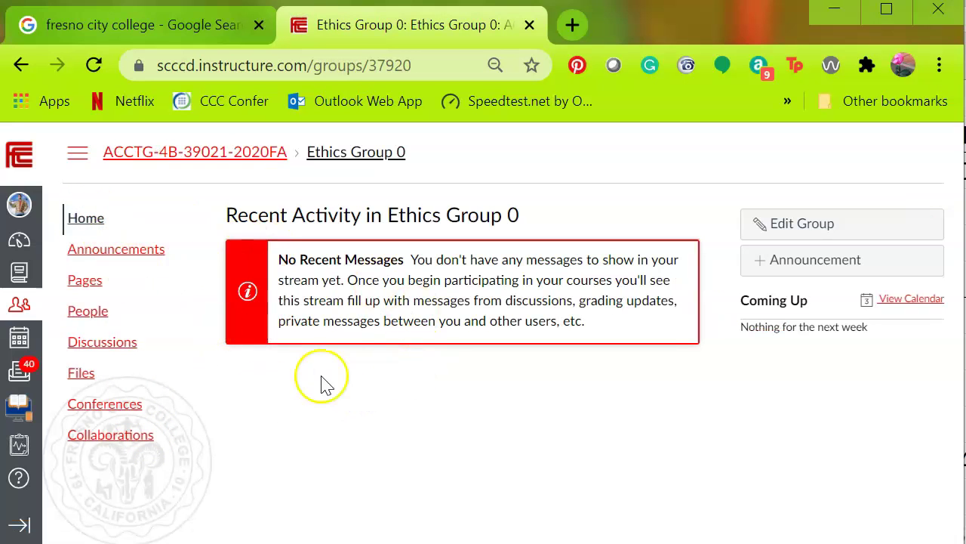
click(127, 444)
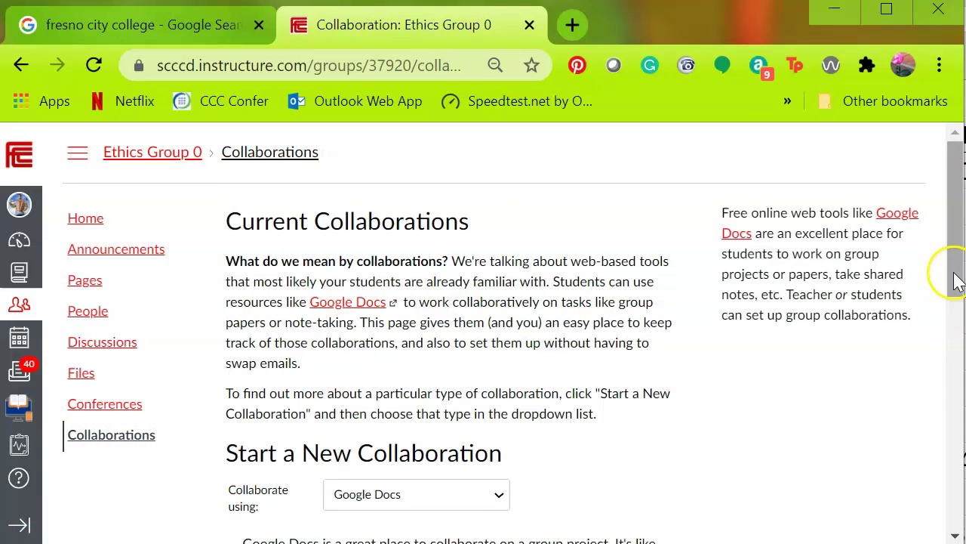
drag(955, 279, 958, 340)
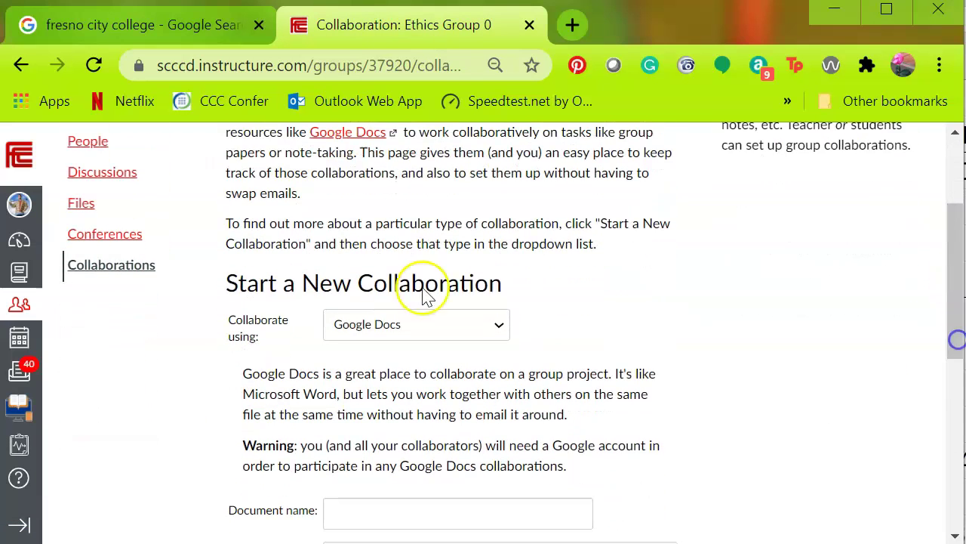
click(496, 327)
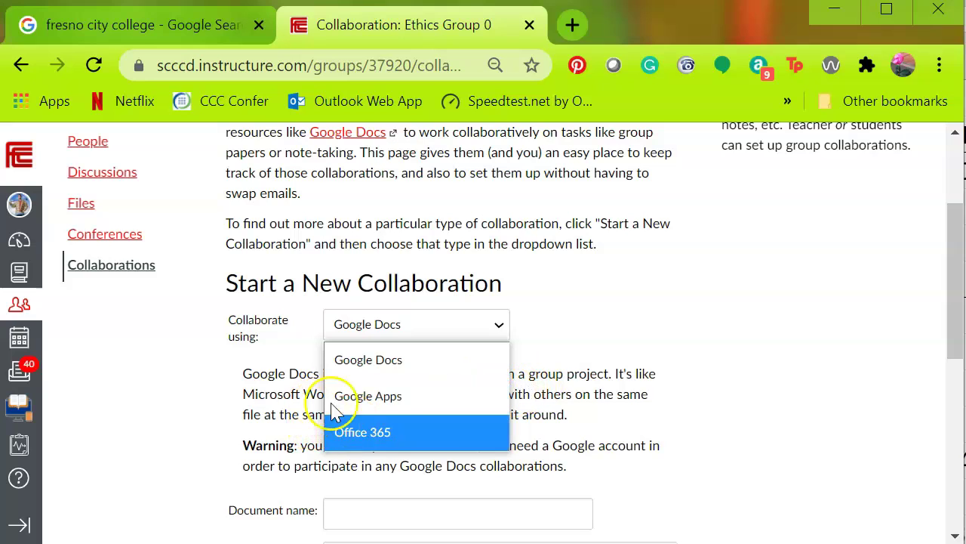
Step: Choose Google Apps, set Kind to Presentation and name the collaboration 'Ethics Project'
click(392, 408)
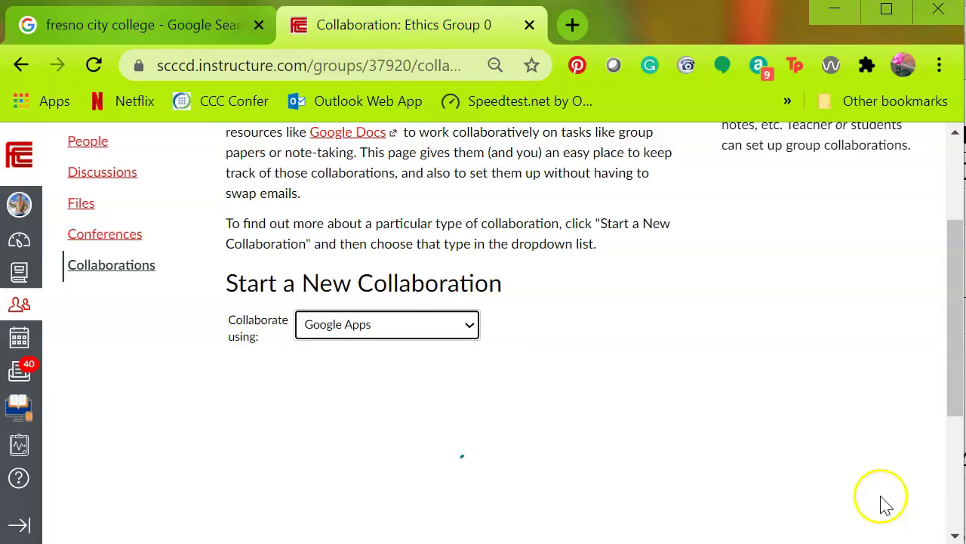
click(955, 535)
click(955, 536)
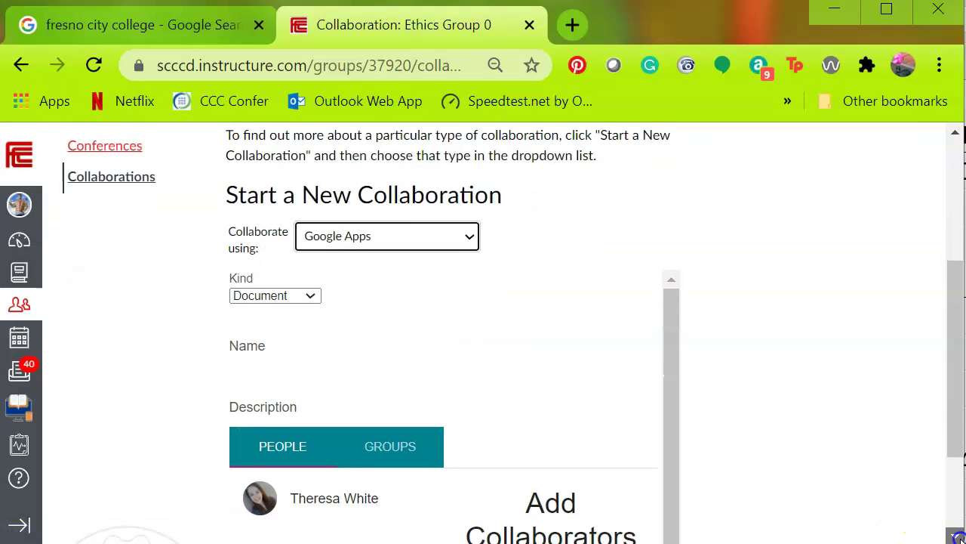
click(955, 535)
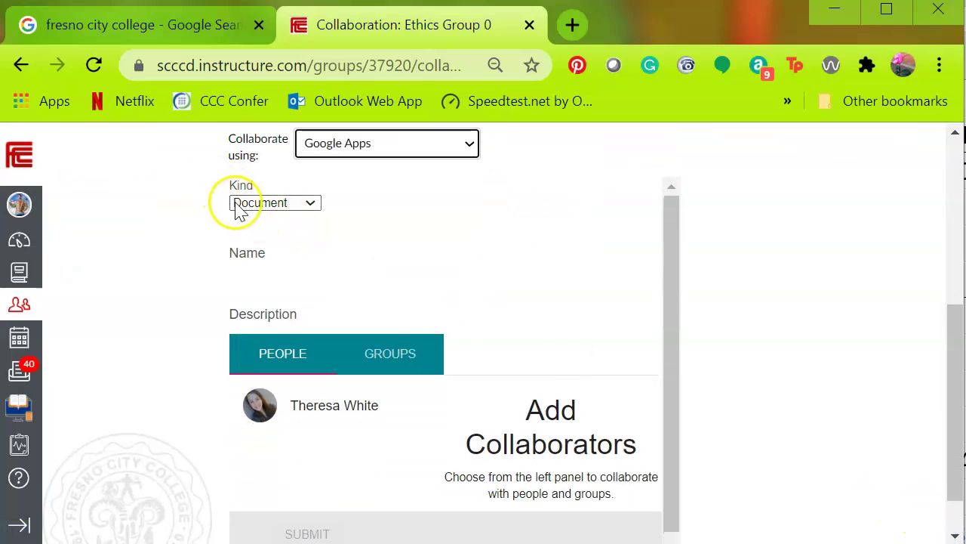
click(313, 208)
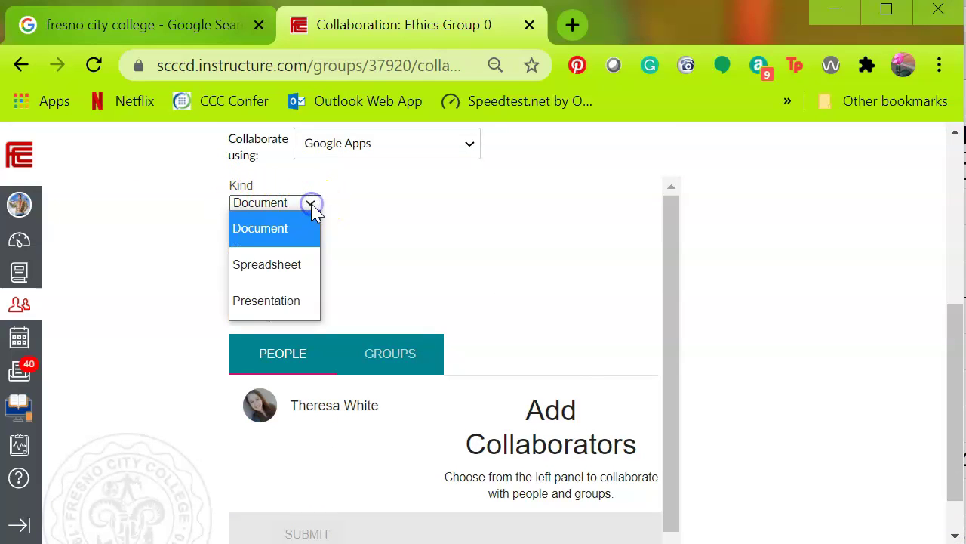
click(299, 303)
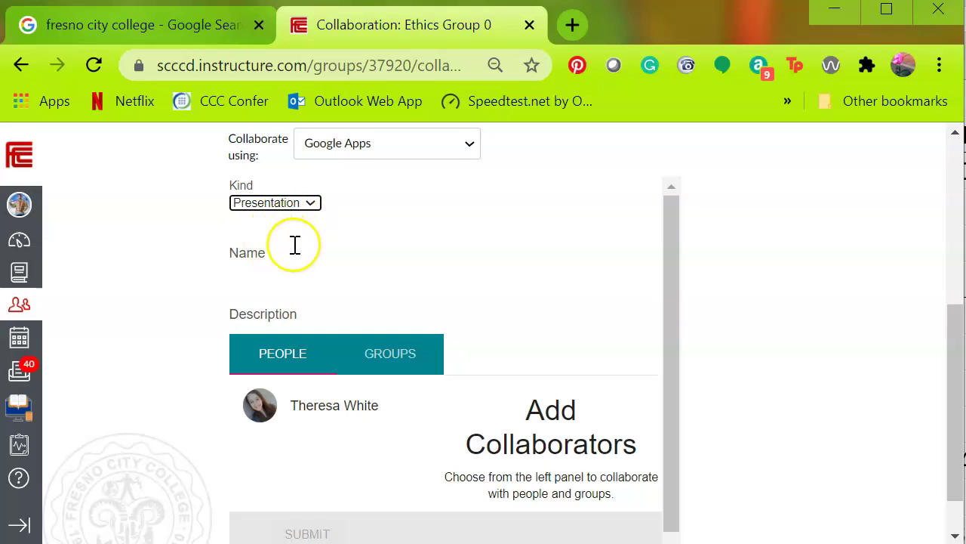
click(240, 253)
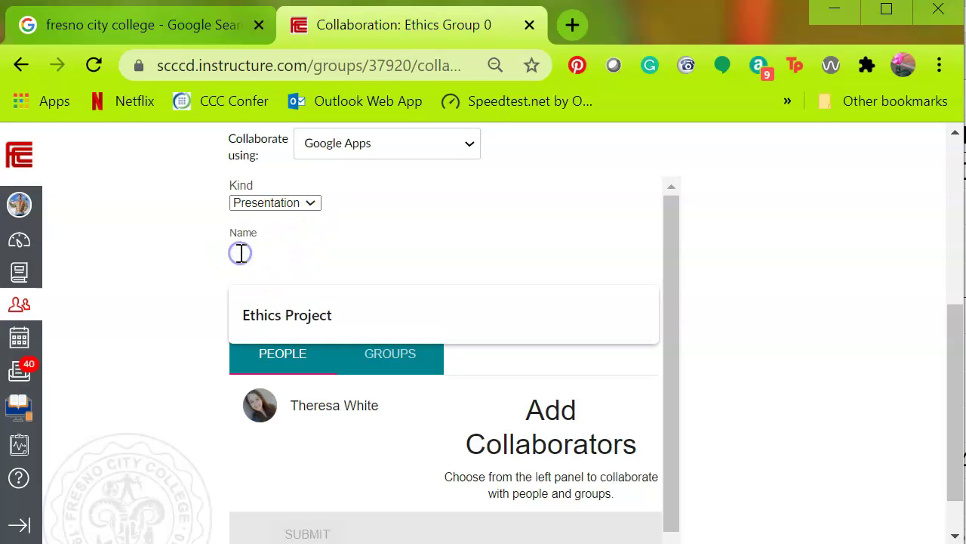
text(Ethics P)
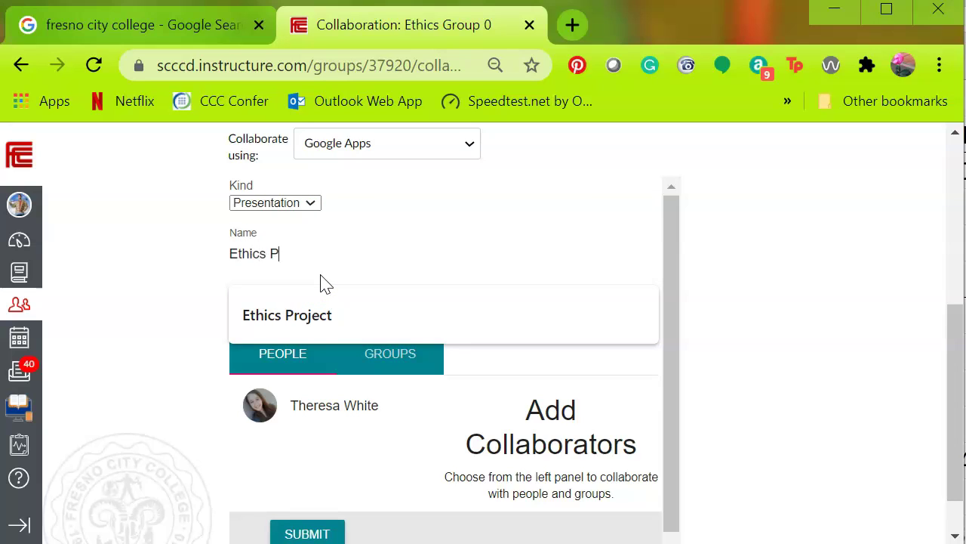
text(roject)
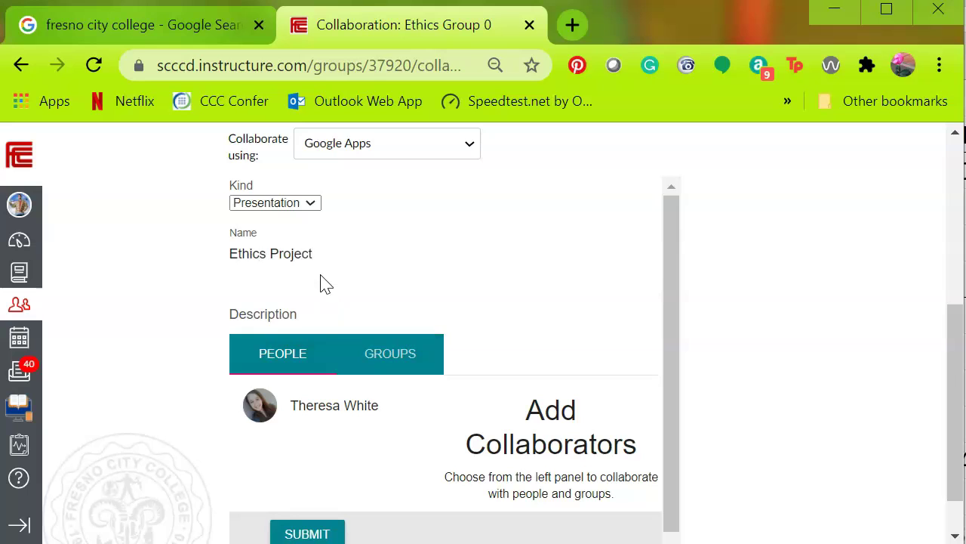
Step: Add the Ethics Group 0 member as the collaboration's collaborator
click(306, 411)
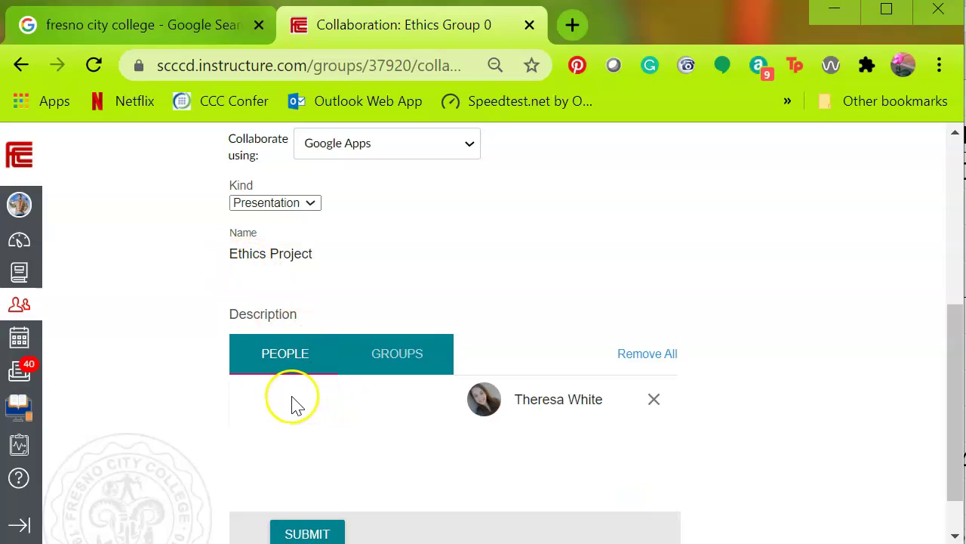
click(655, 403)
click(418, 356)
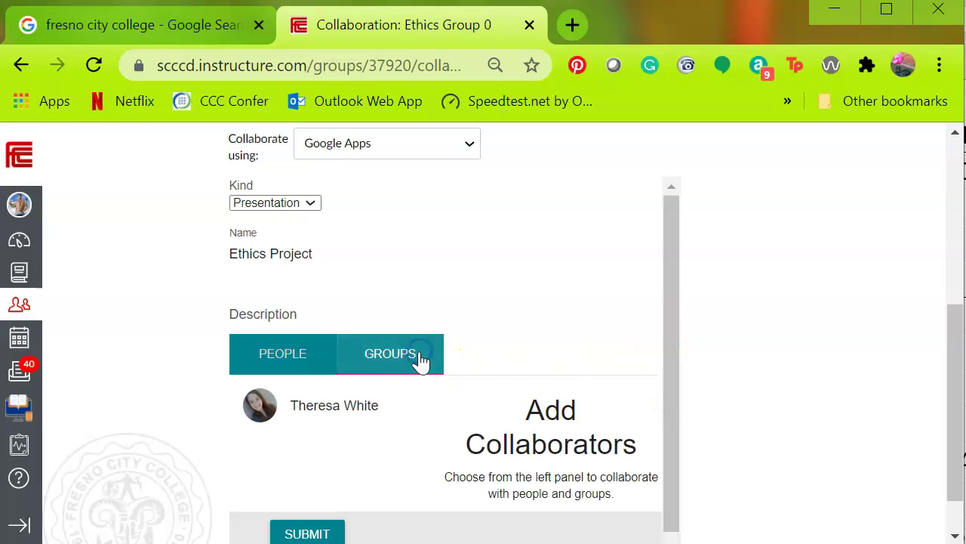
click(676, 537)
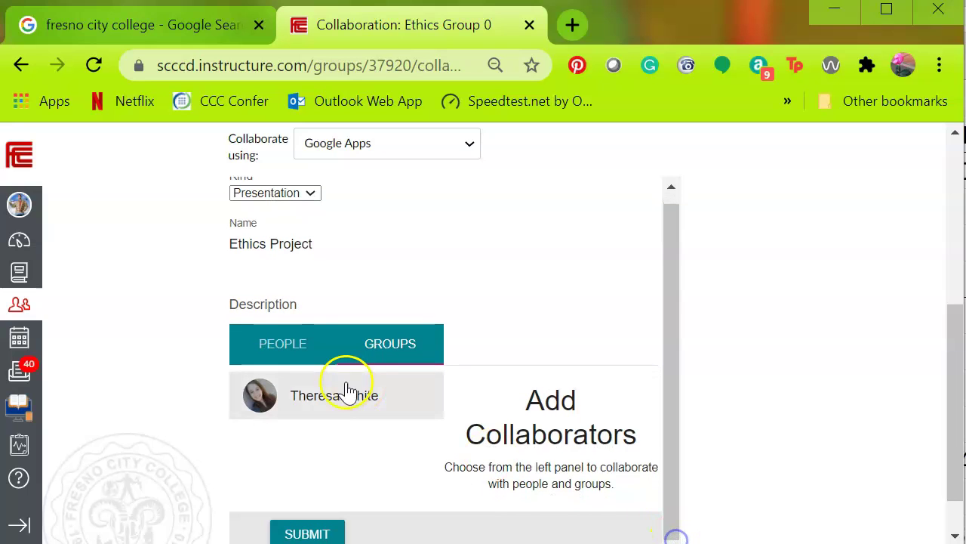
click(320, 404)
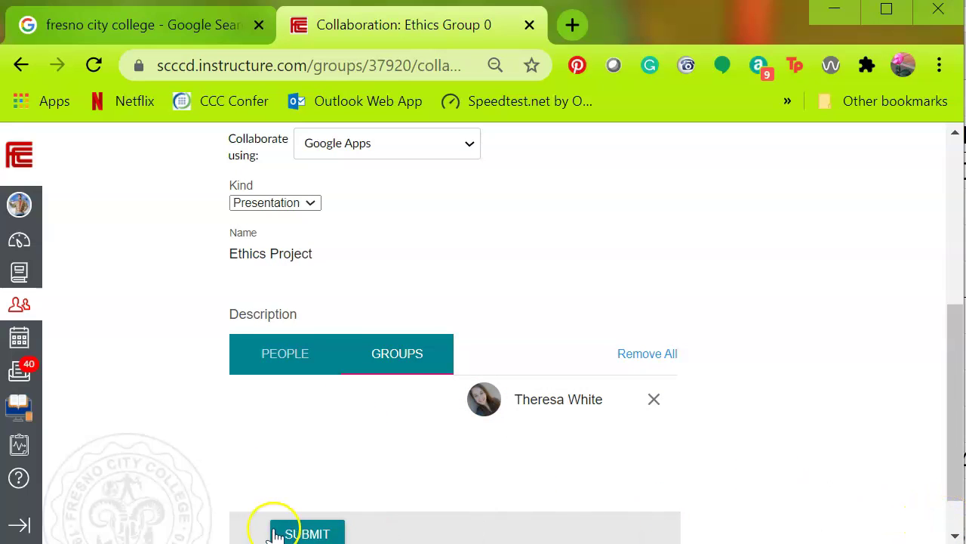
scroll(961, 527, down, 1)
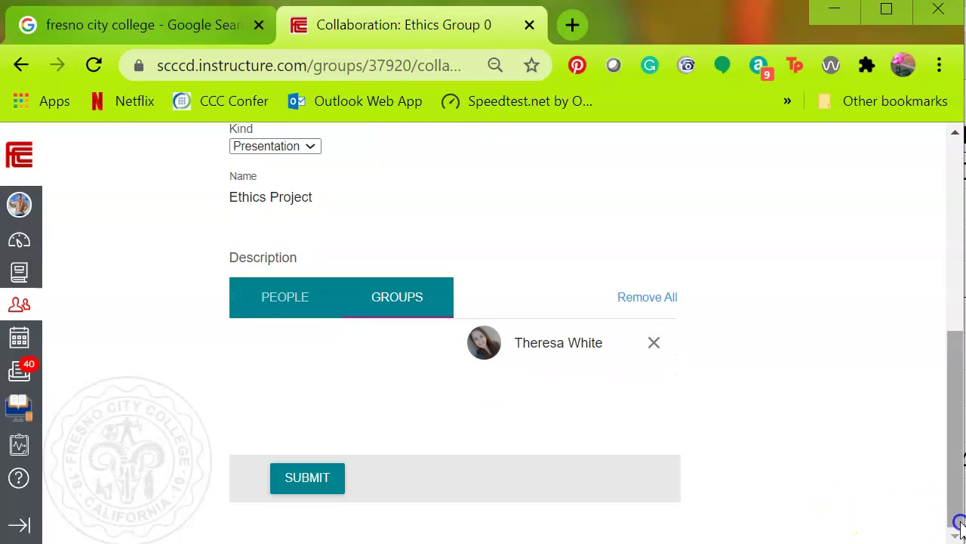
Step: Submit the collaboration and authorize Google Drive so the Ethics Project presentation opens
click(317, 477)
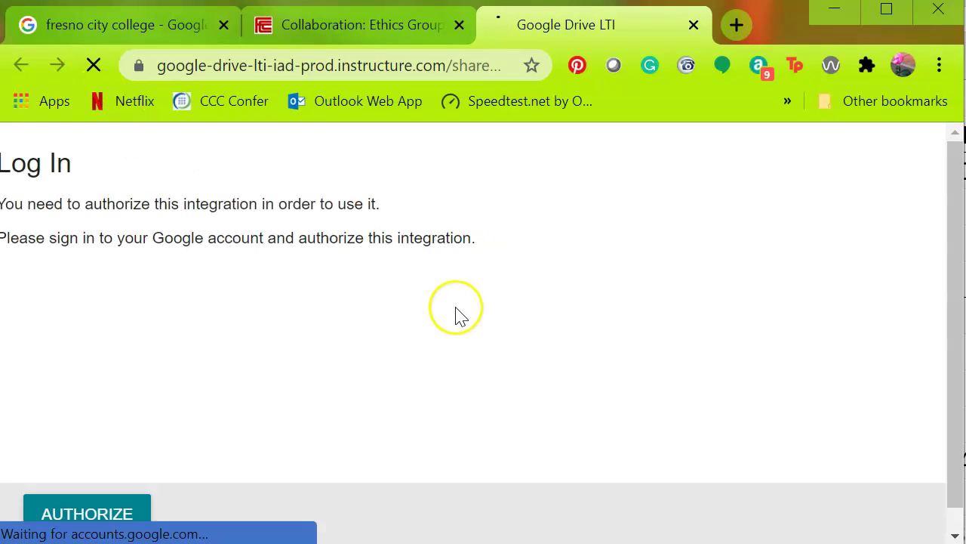
click(134, 502)
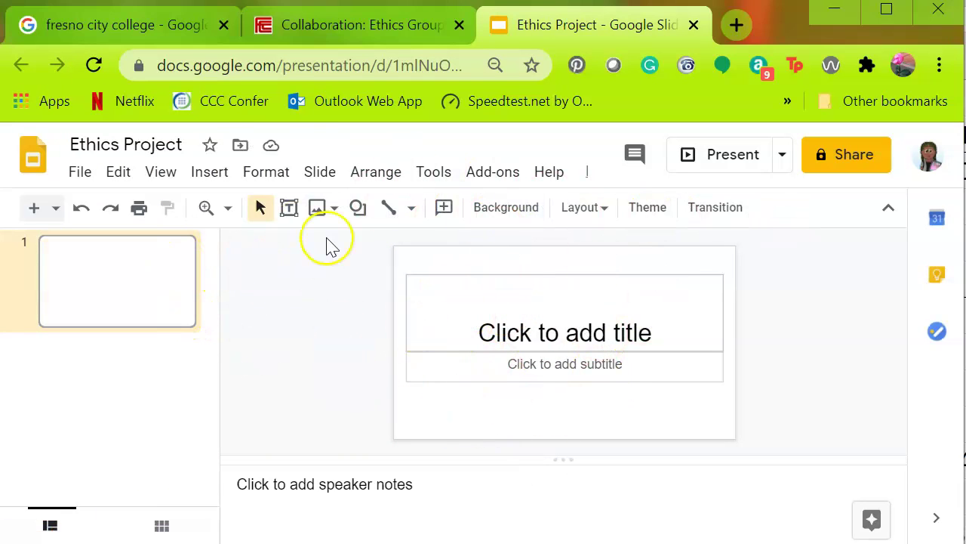
Step: Switch back to the Canvas Collaborations tab showing Ethics Project under Current Collaborations
click(337, 29)
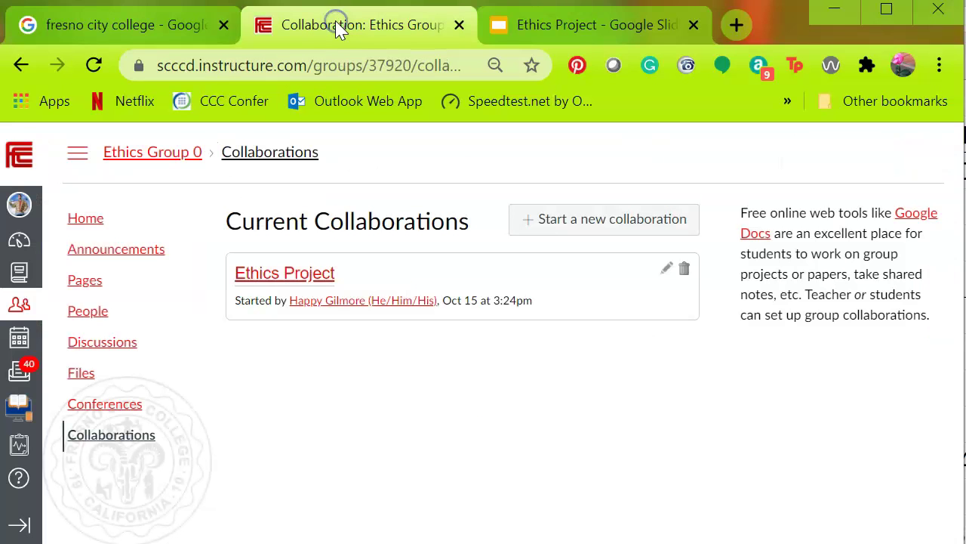